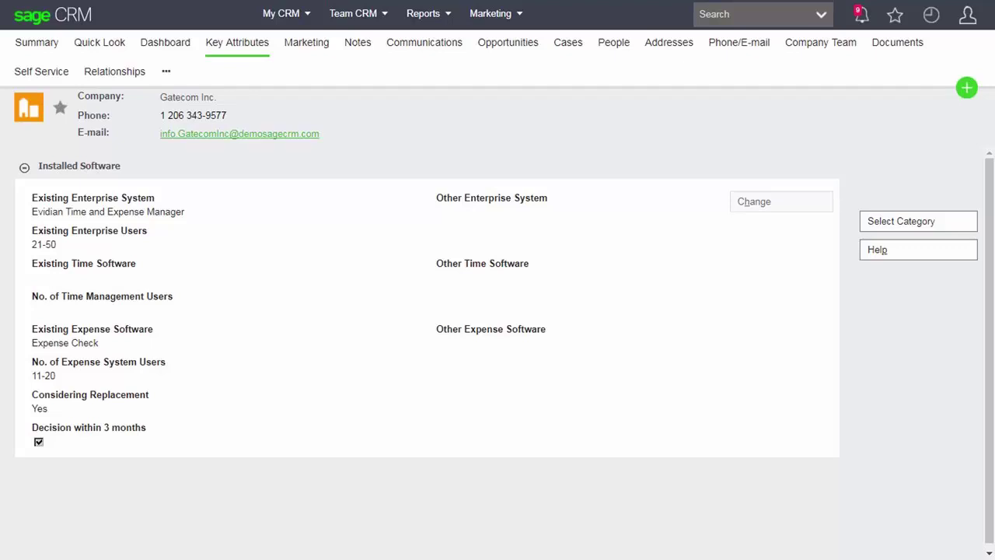
Step: Open the Key Attributes settings within Advanced Customisation in the administration area
mouse_move(967, 16)
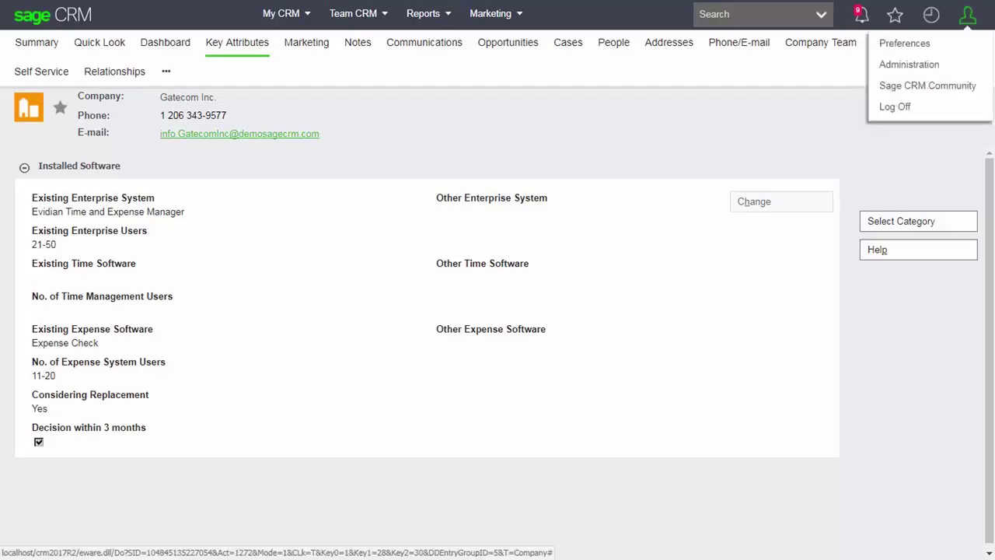
click(909, 64)
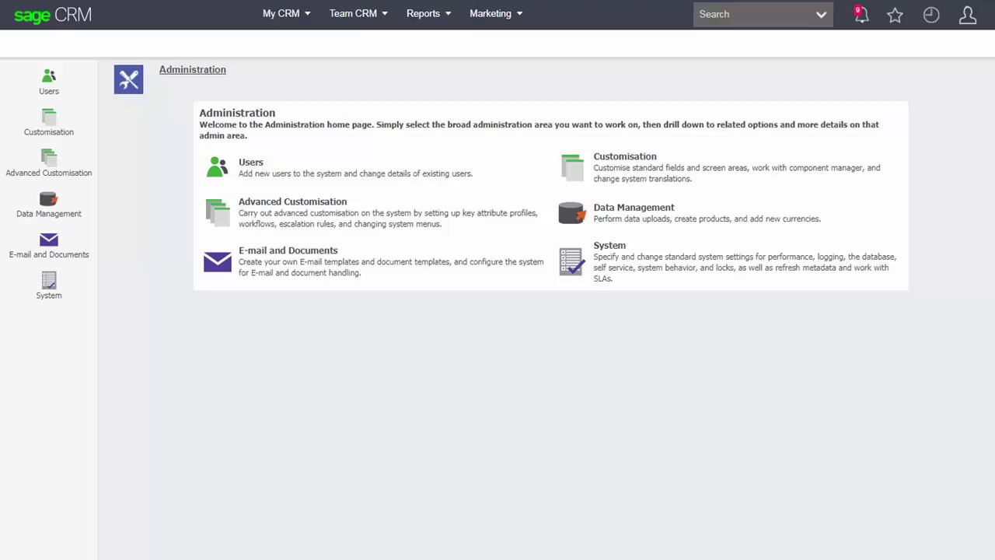
click(292, 202)
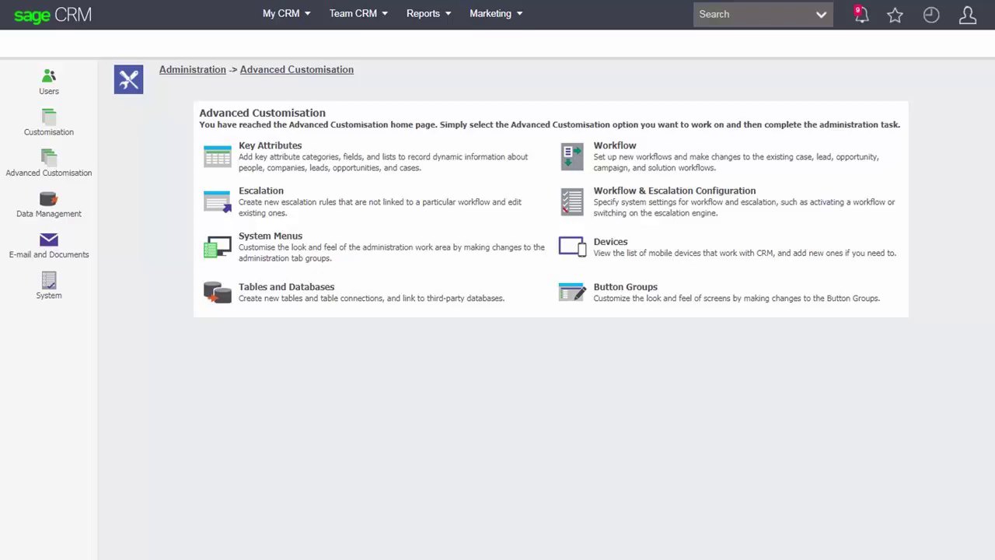
click(270, 146)
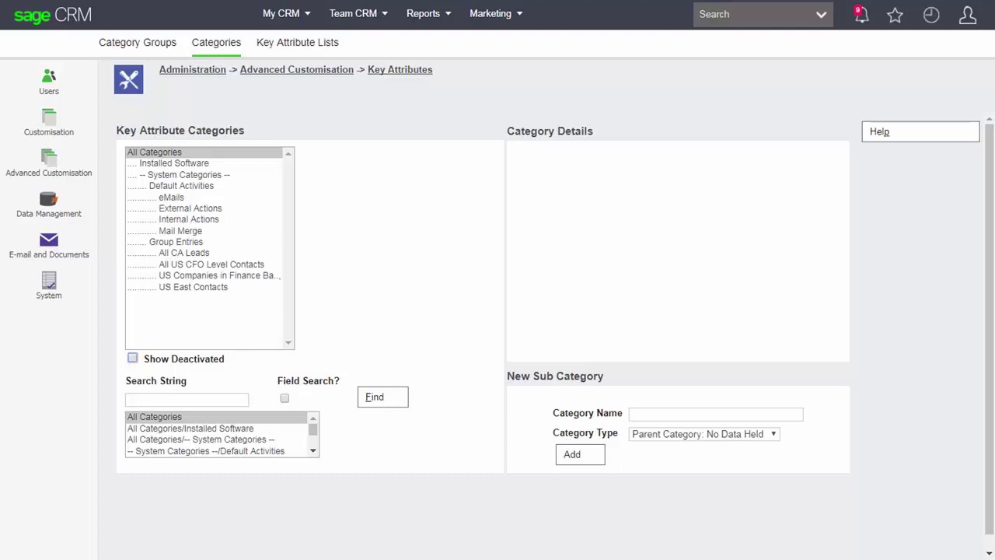
Step: Examine the details of the System Categories and All US CFO Level Contacts categories, and the category types offered for a new sub category
click(185, 175)
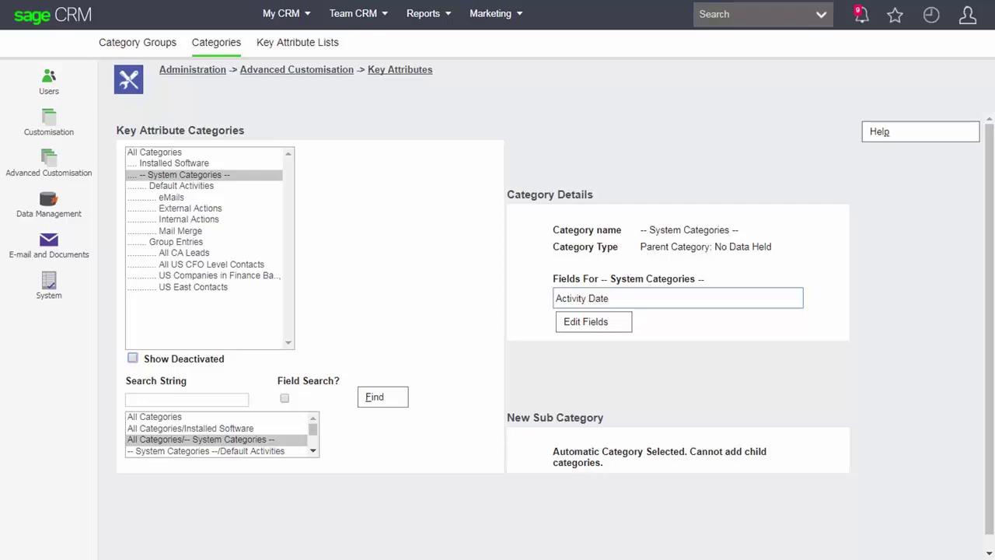
click(210, 264)
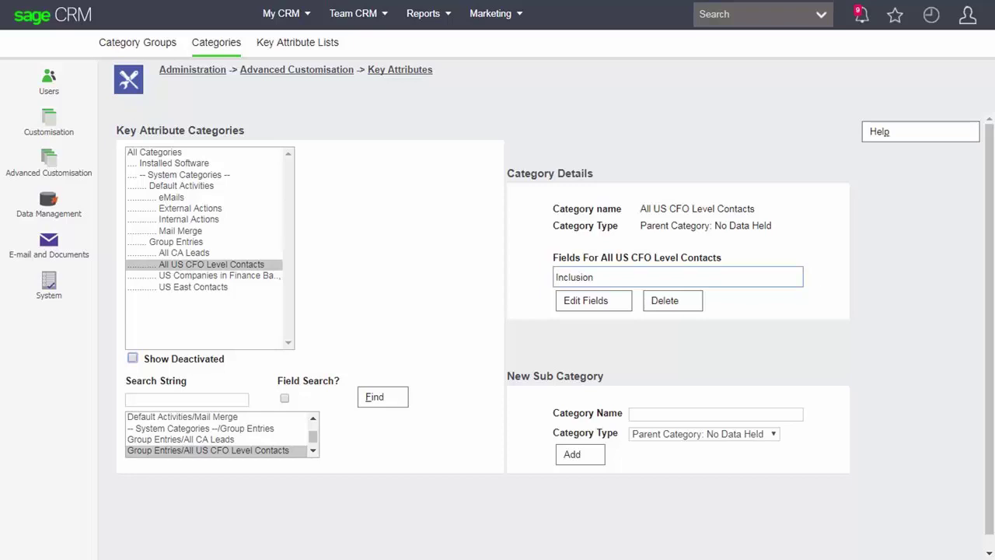
click(154, 152)
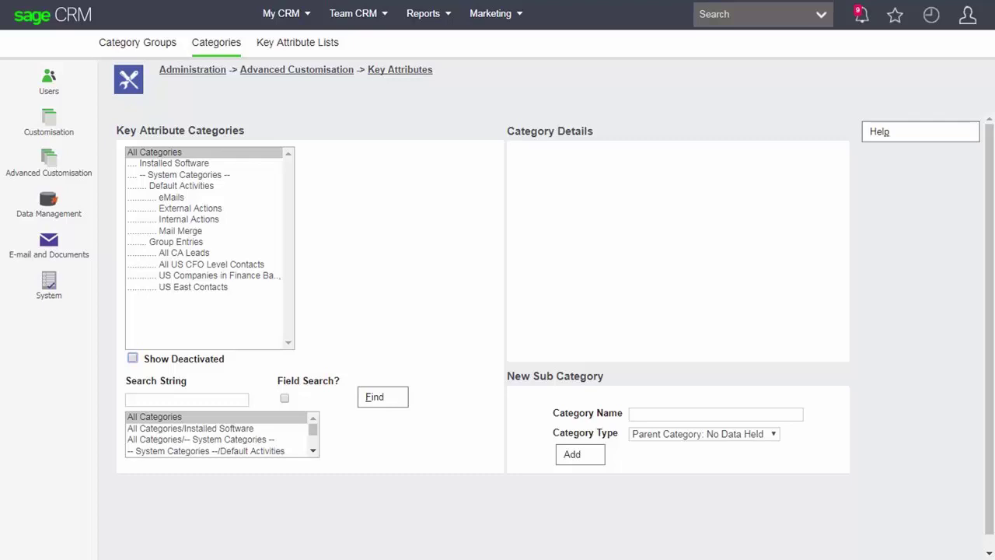
click(773, 434)
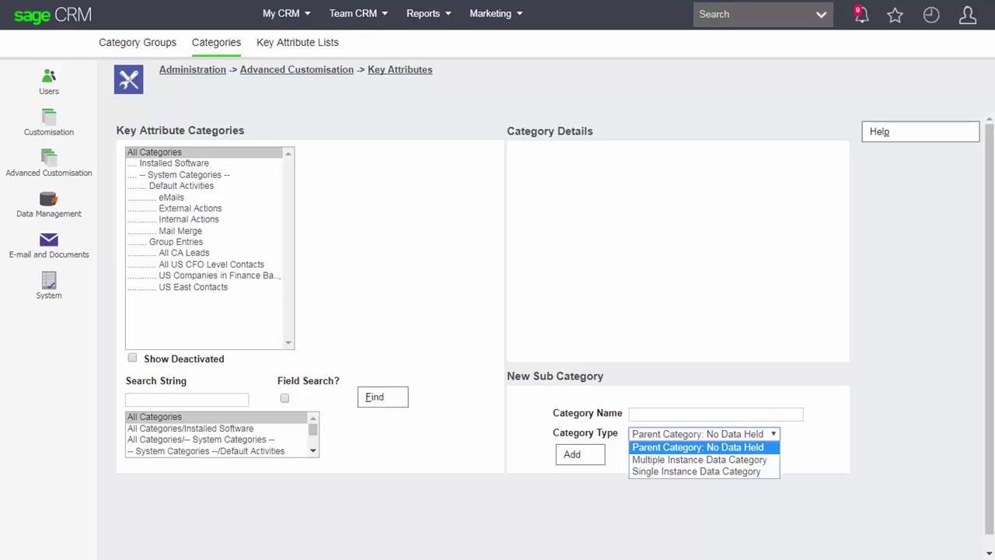
click(132, 358)
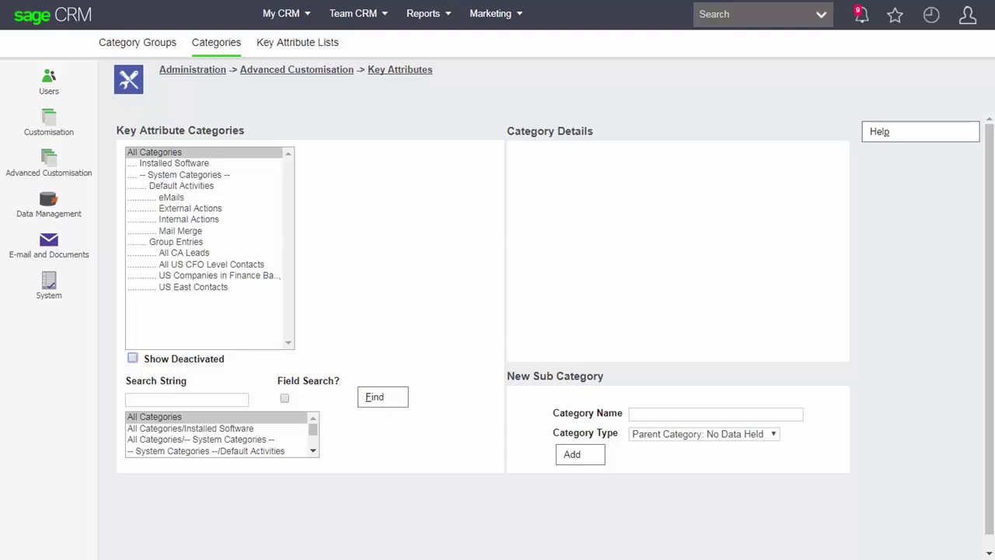
Step: Add a sub category named Skills under All Categories, with the type Parent Category: No Data Held
click(715, 414)
text(Skills)
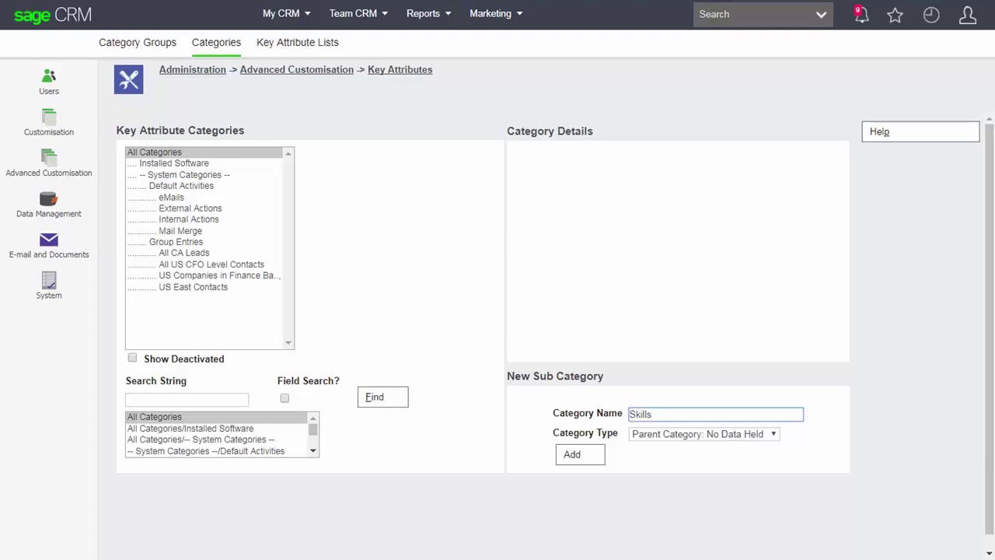
key(Return)
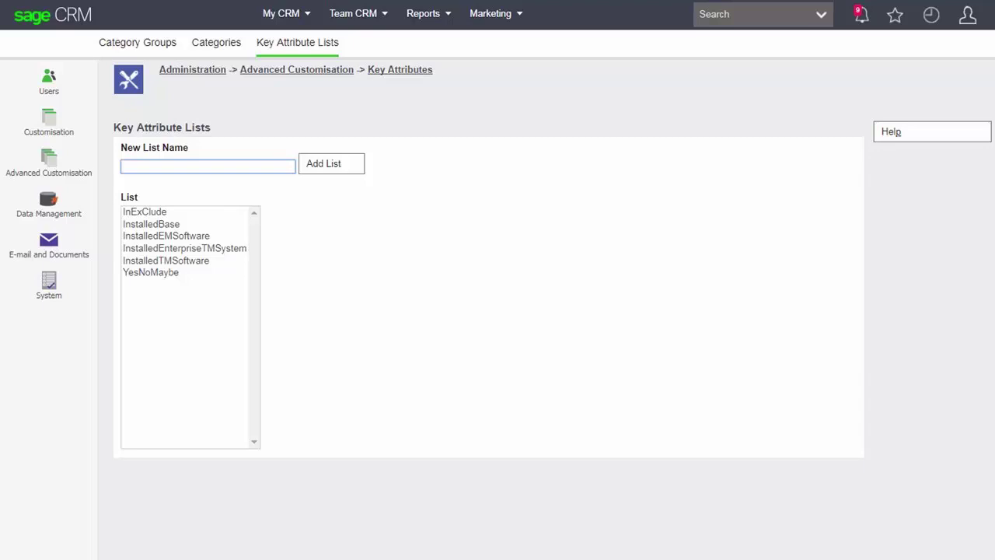
Step: Create a key attribute list named MainSkill with the selections HTML, JScript, JQuery and XML
text(MainSkill)
key(Return)
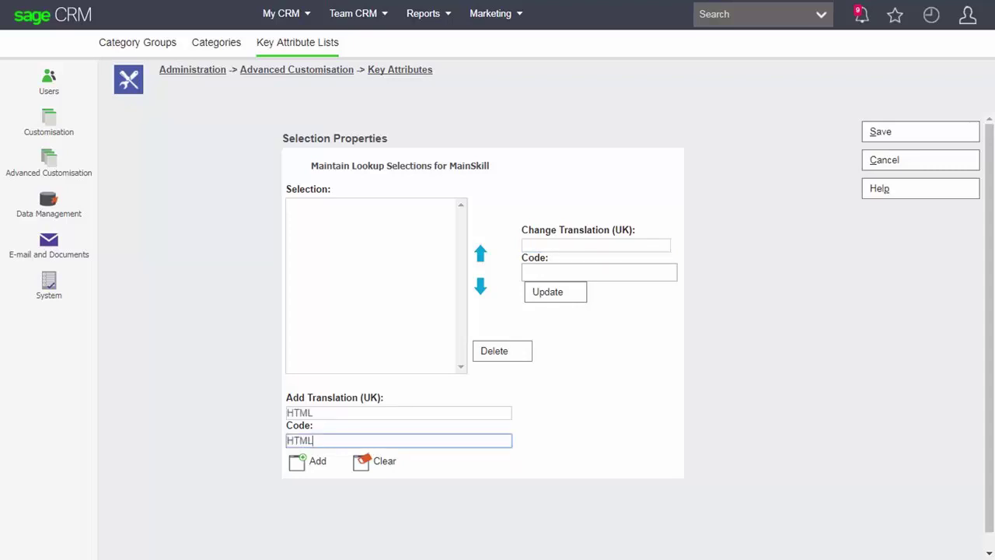
click(309, 462)
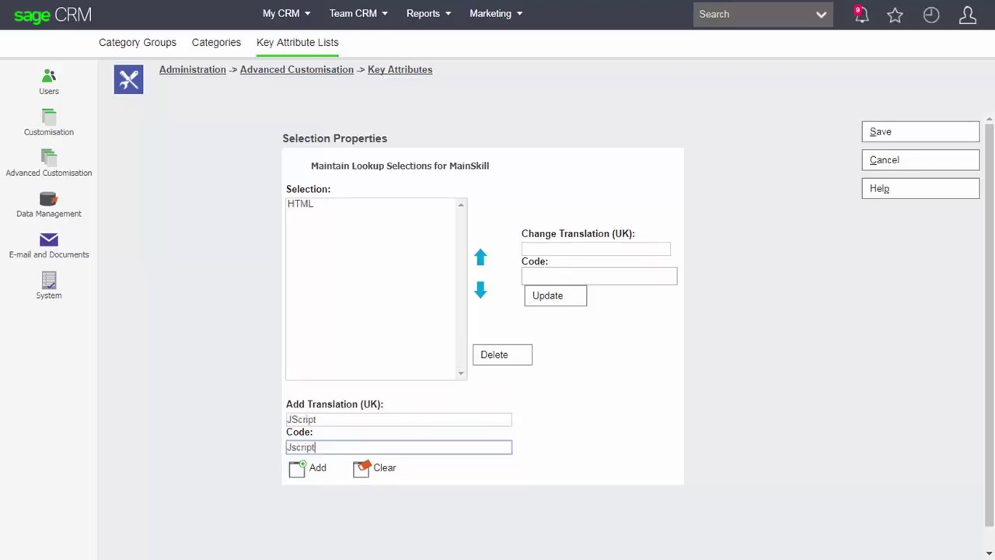
click(309, 467)
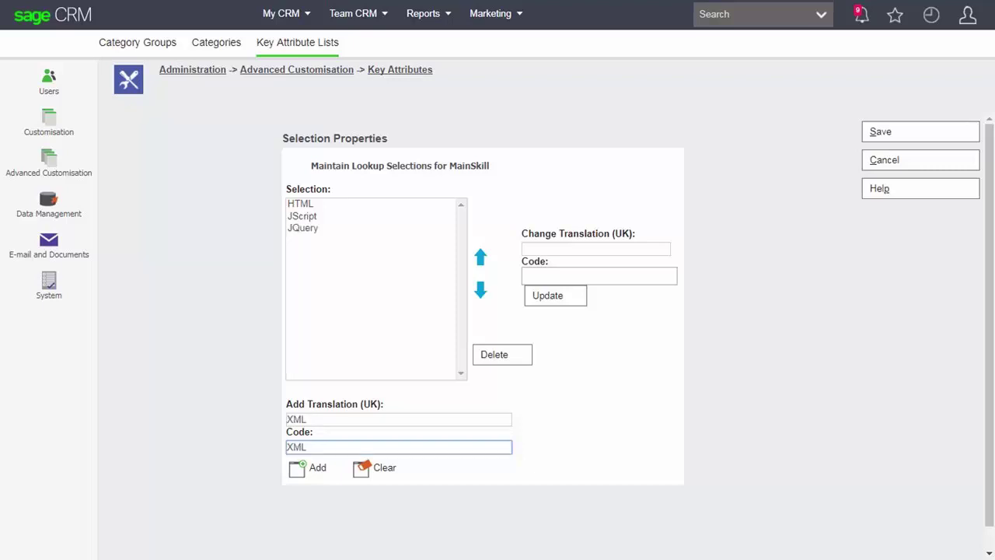
key(Return)
click(315, 467)
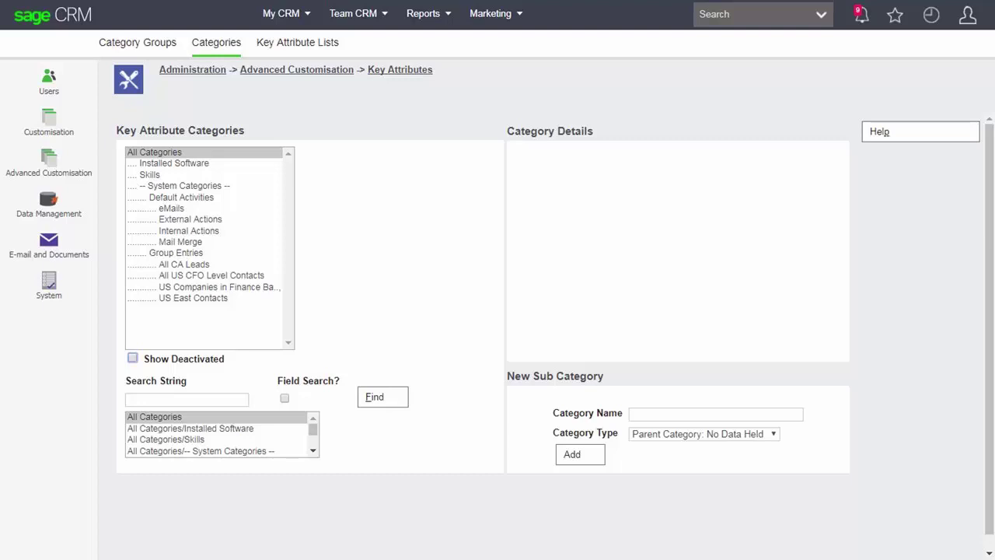
Step: Add a Selection field named Main Skill to the Skills category, using the MainSkill key attribute list
click(149, 174)
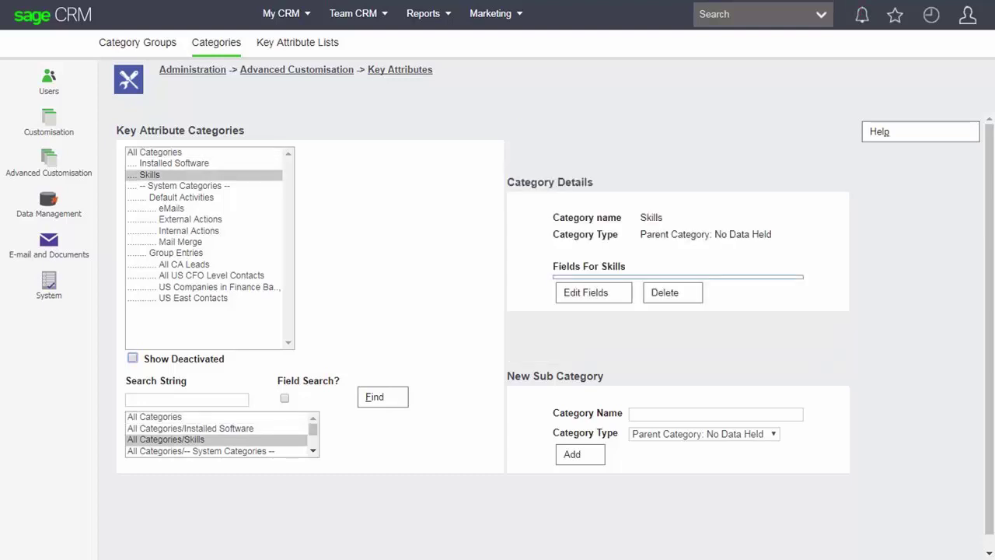
click(594, 293)
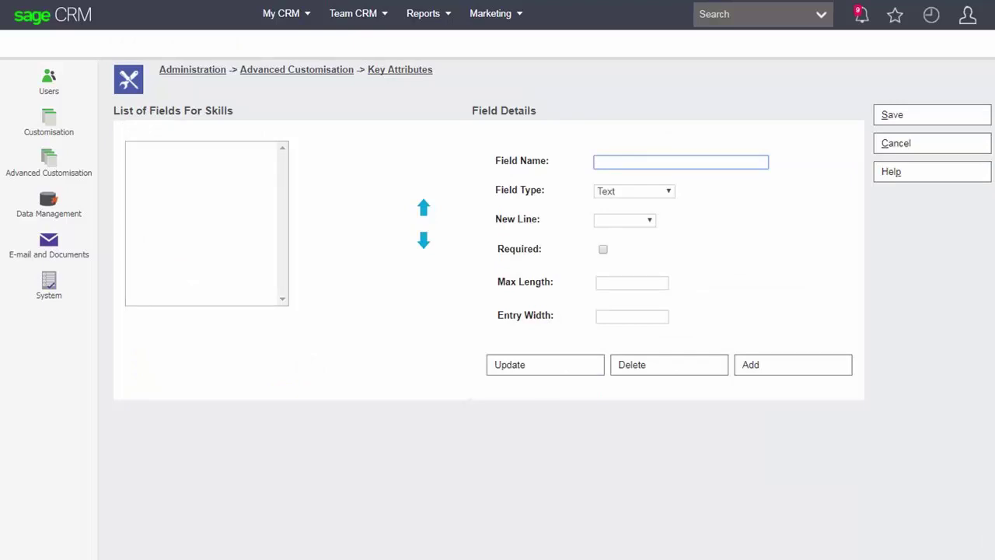
text(Main Skill)
click(634, 191)
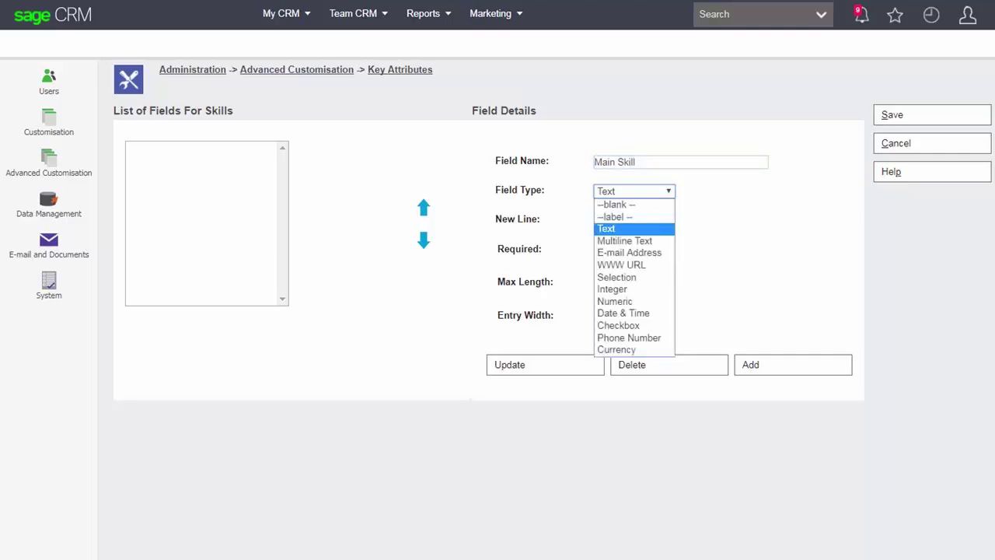
click(617, 277)
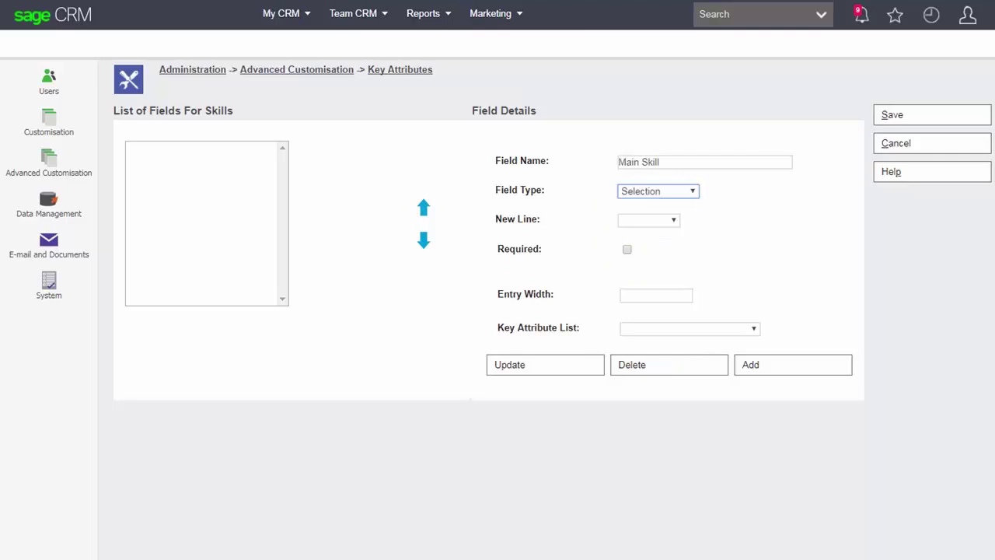
click(689, 328)
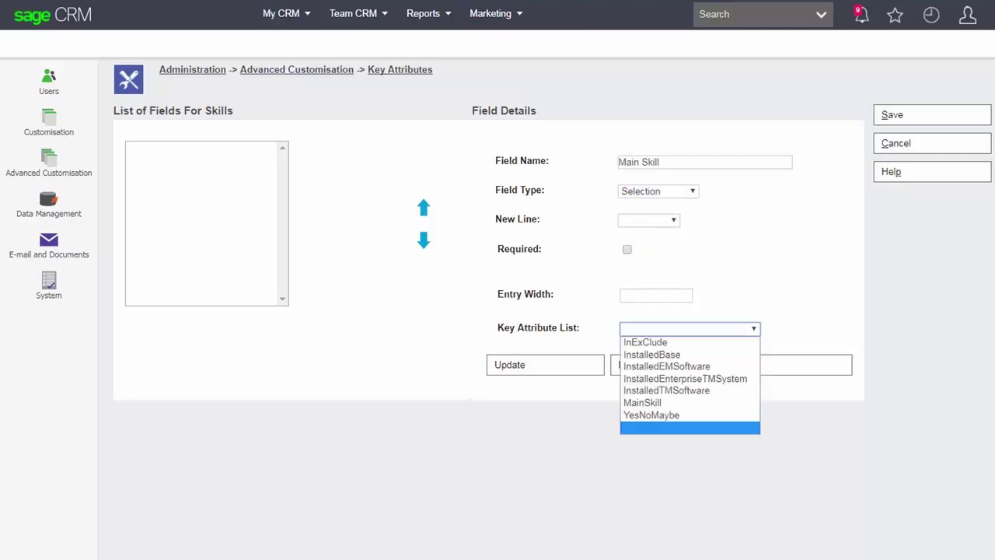
click(642, 403)
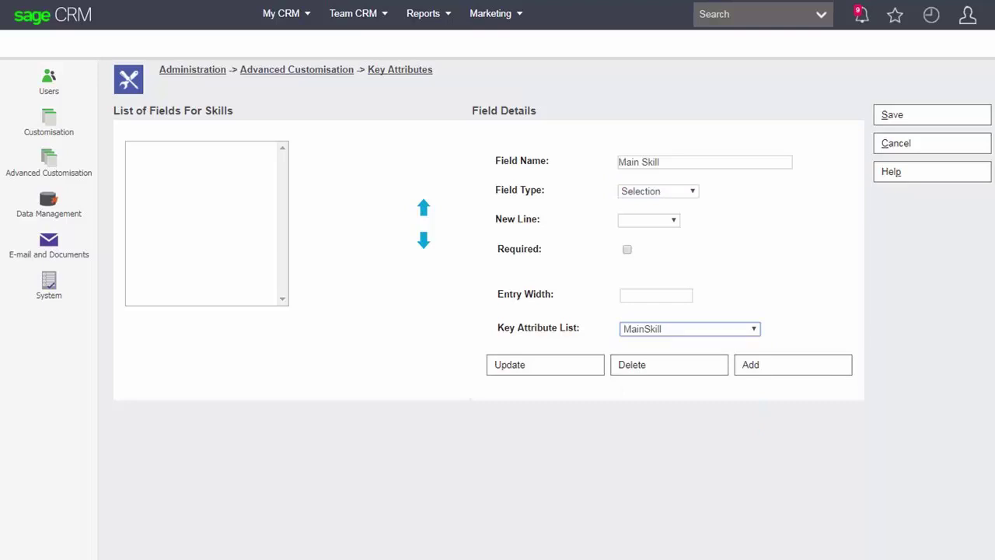
click(792, 364)
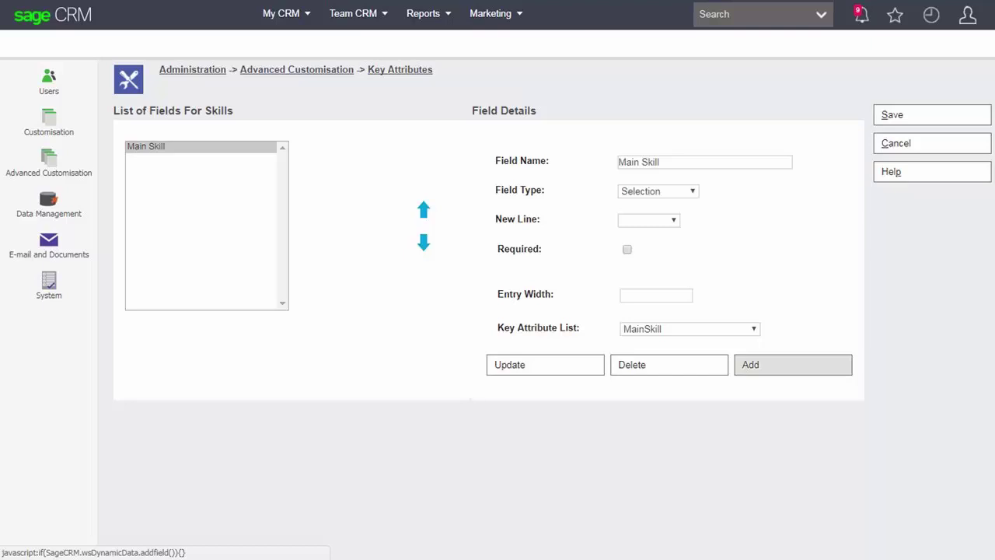
click(793, 364)
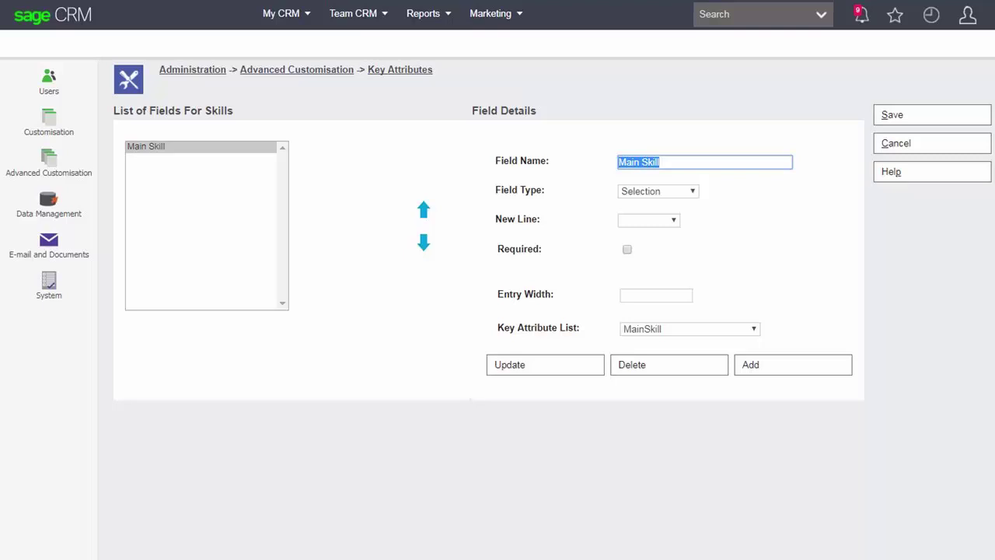
Step: Add a Checkbox field named HTML to the Skills category
text(HTML)
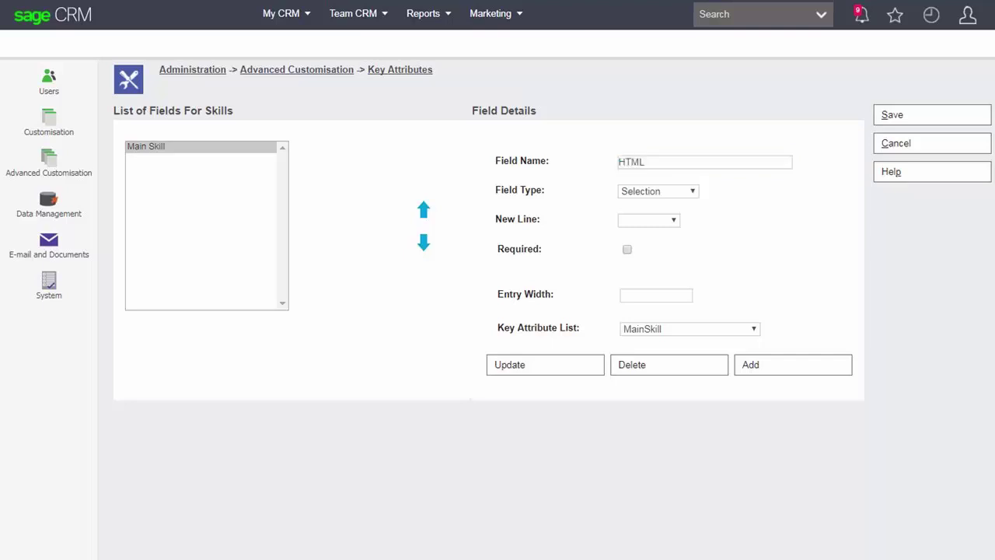
click(692, 191)
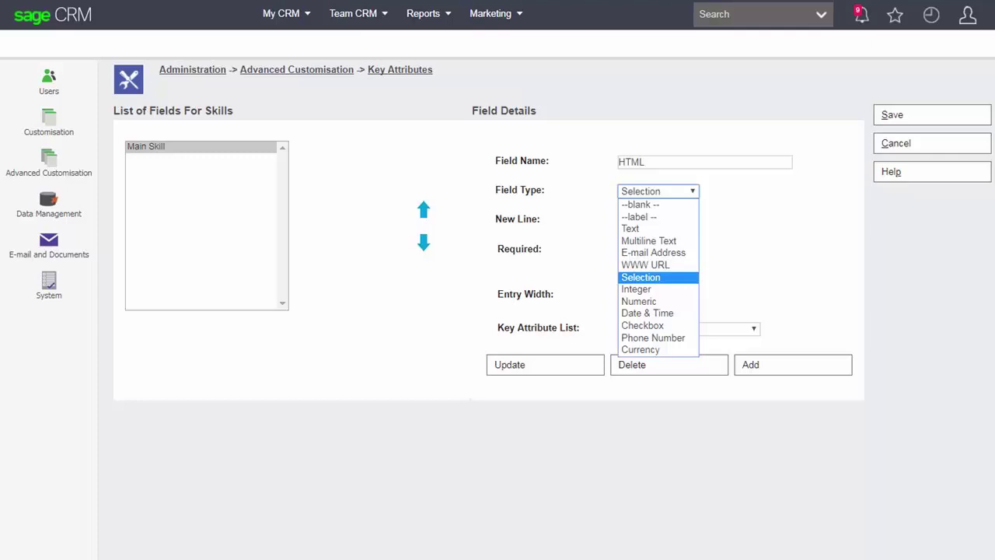
click(642, 326)
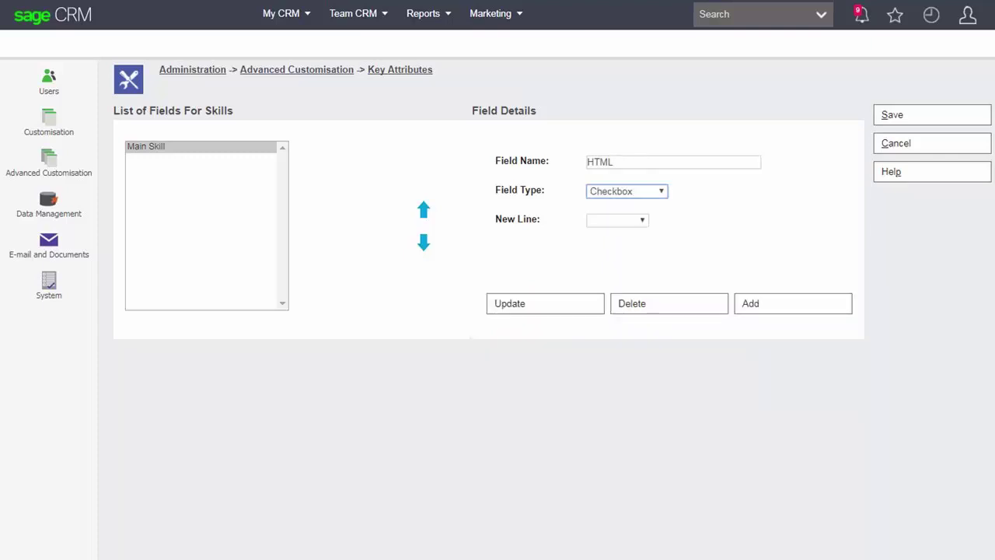
click(792, 303)
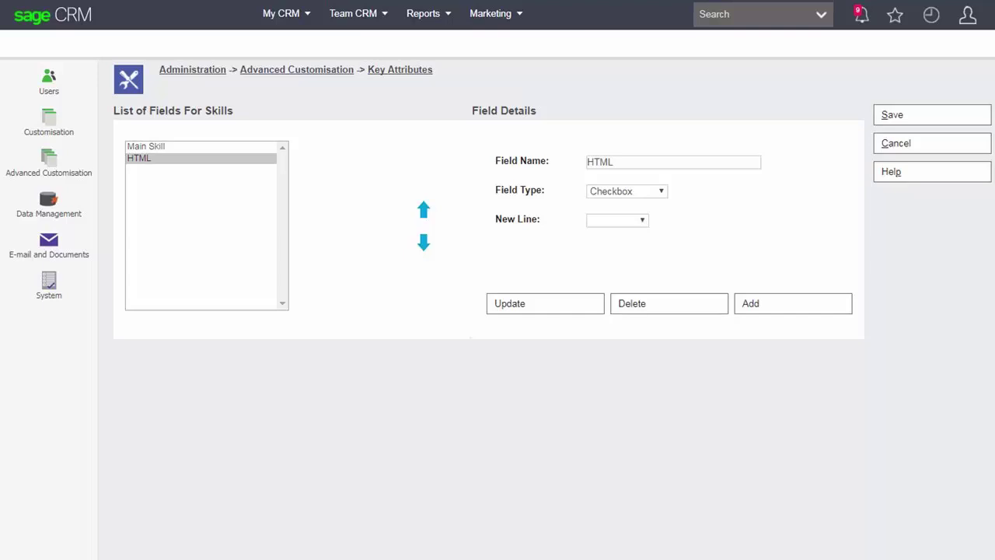
Step: Add two more Checkbox fields to the Skills category, named JScript and XML
double_click(600, 161)
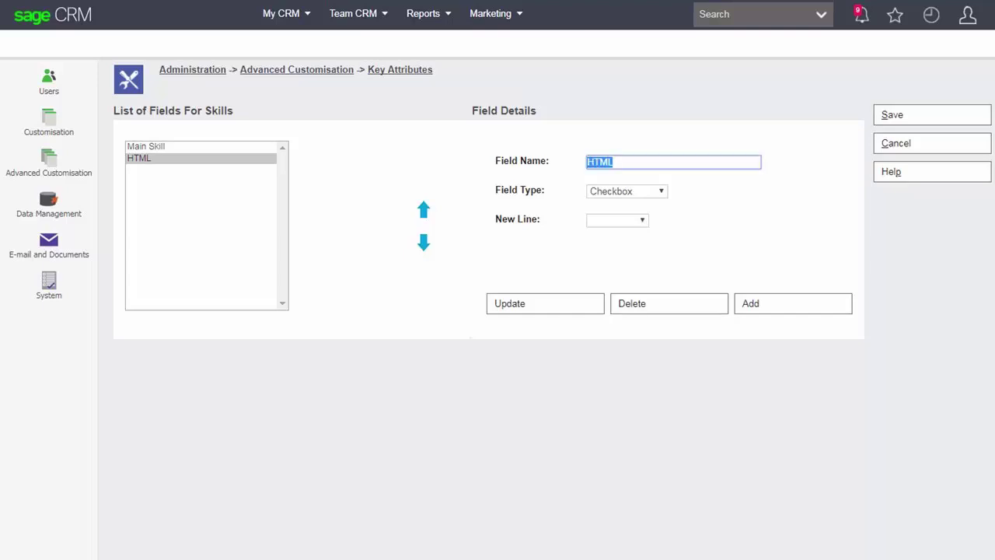
text(JScript)
click(793, 303)
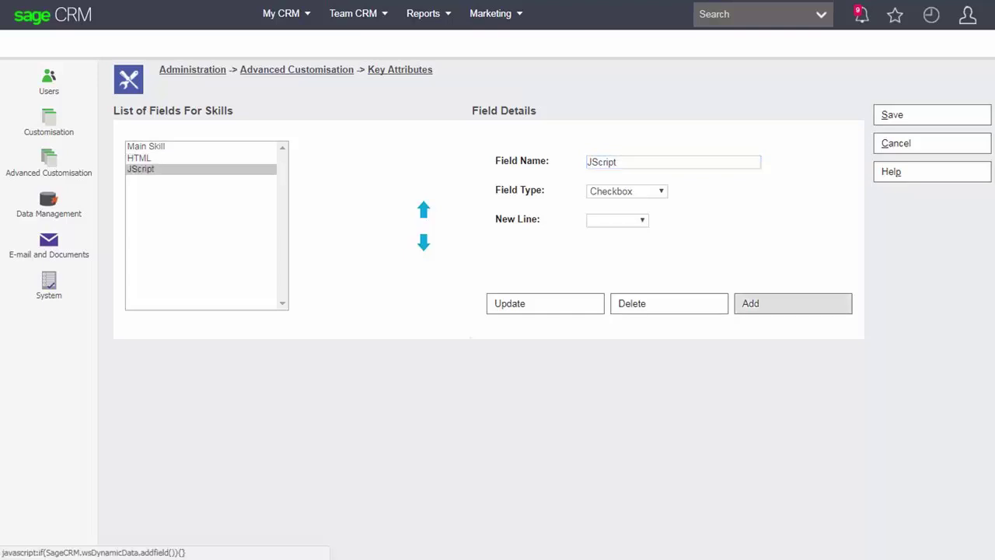
double_click(601, 162)
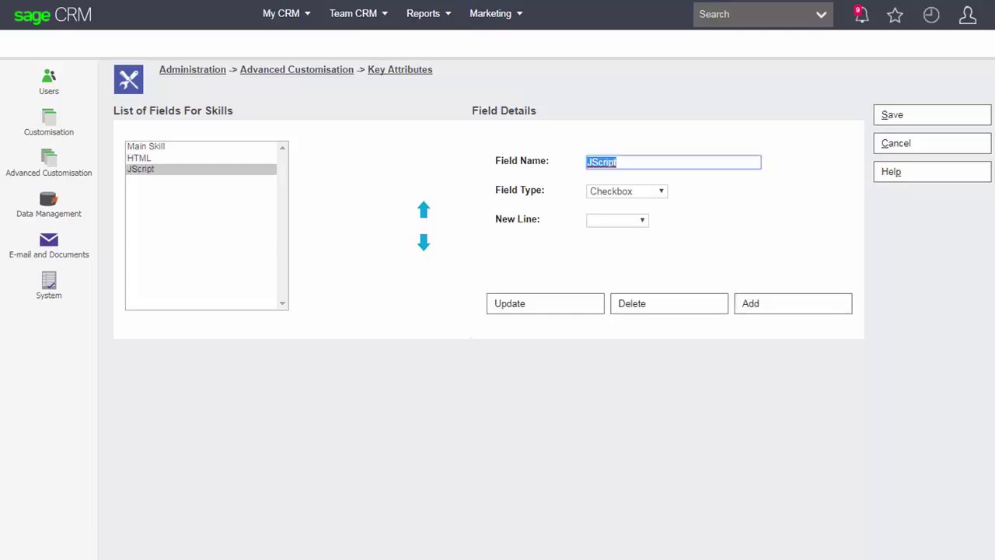
text(XML)
click(793, 303)
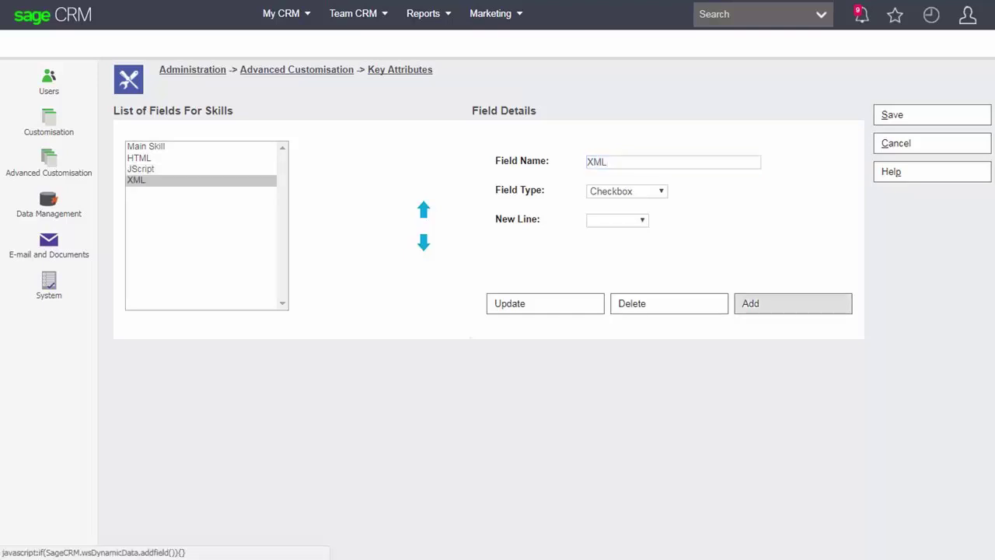
Step: Add Checkbox fields named JQuery, C# and SQL to the Skills category
double_click(598, 162)
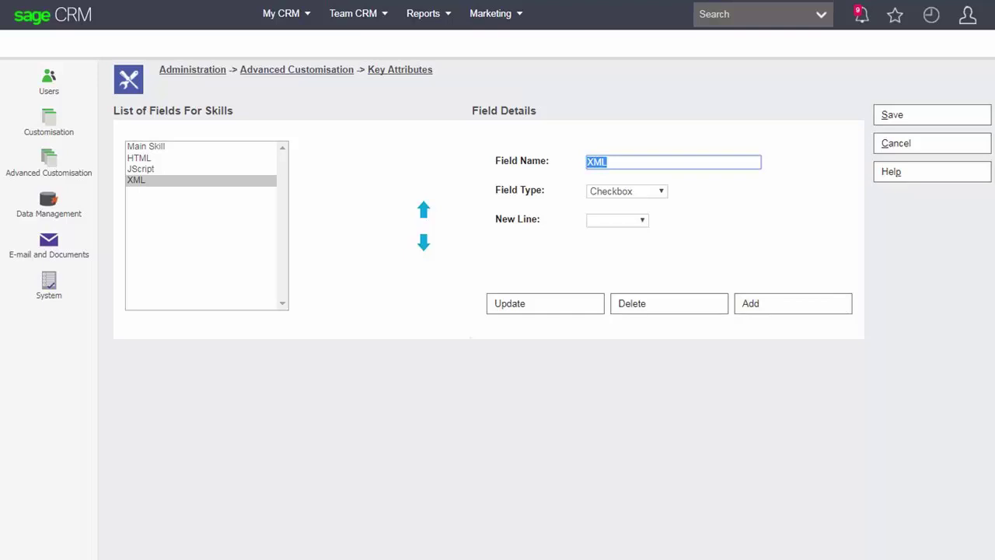
text(JQuery)
key(Return)
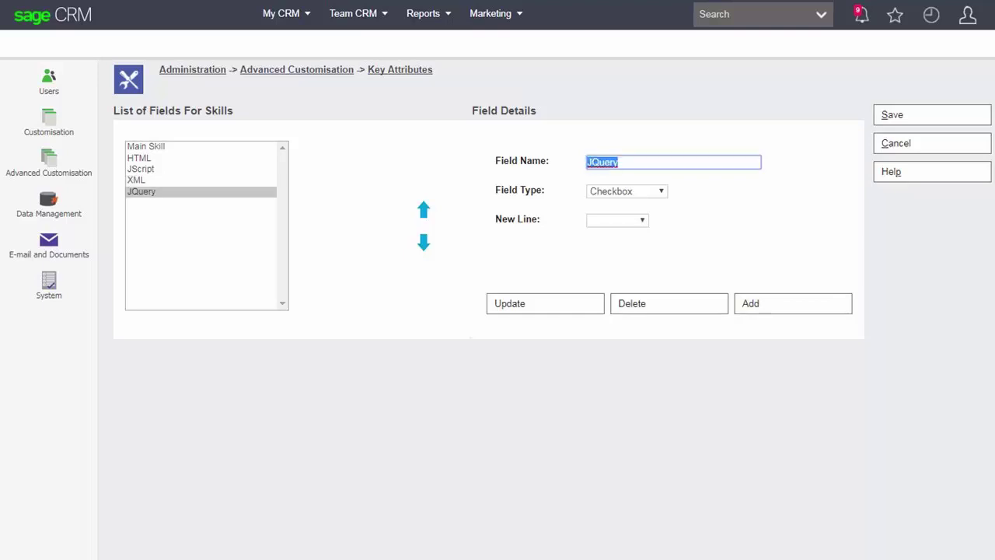
text(C#)
key(Return)
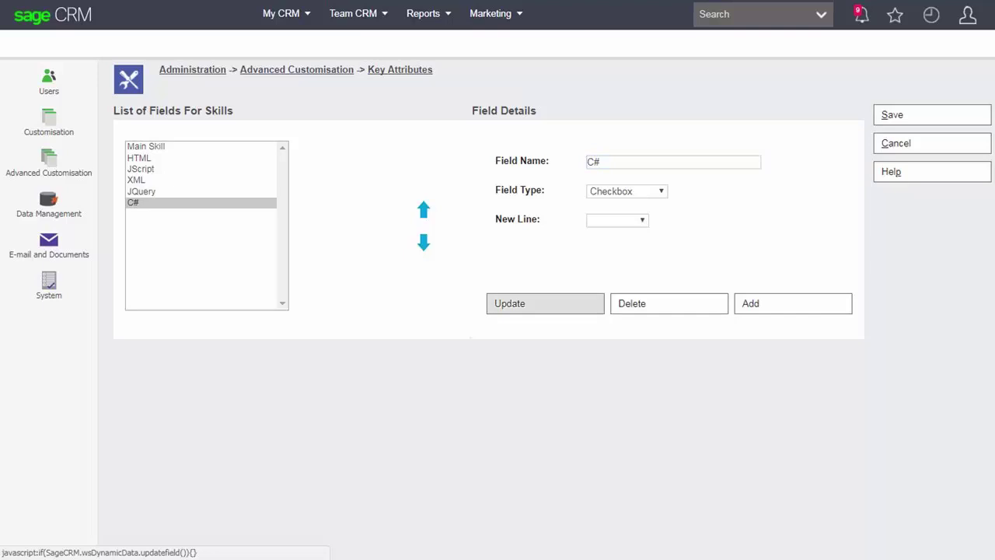
click(544, 304)
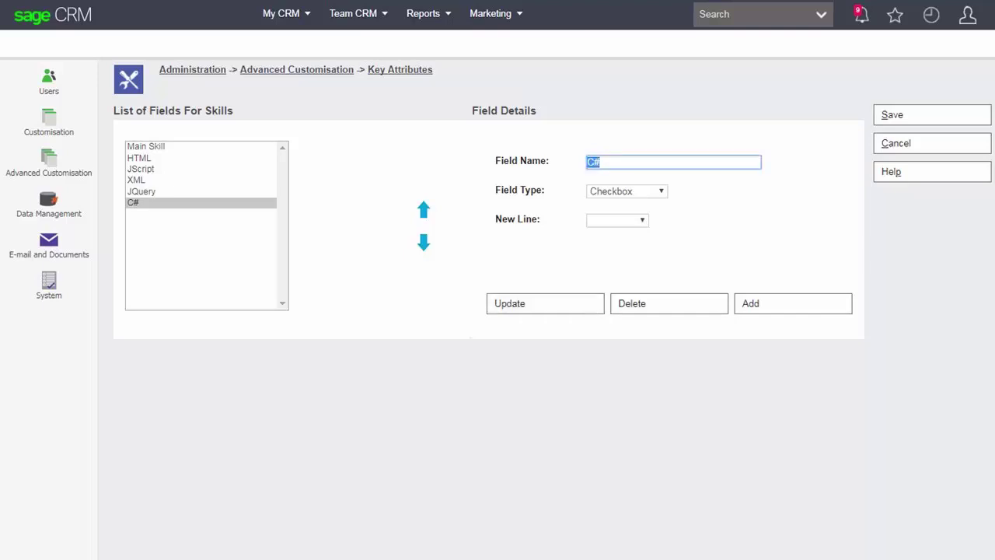
text(SQL)
click(792, 303)
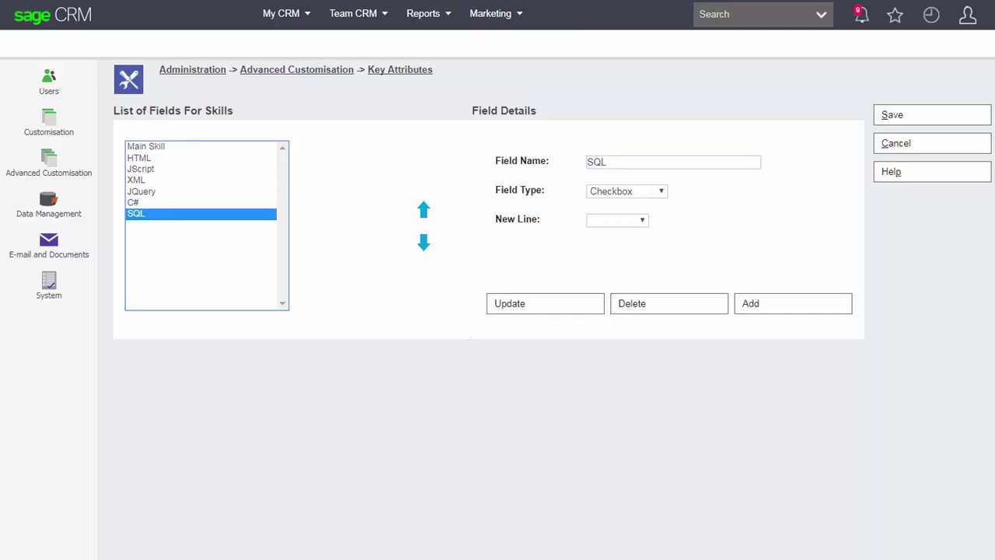
Step: Set the XML field of the Skills category to start on a New Line and update it
click(137, 180)
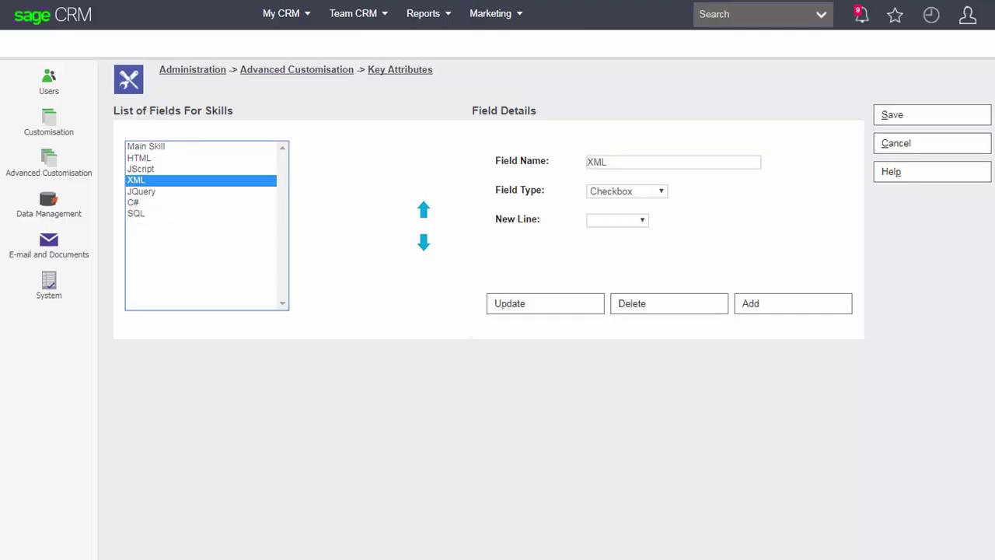
click(639, 221)
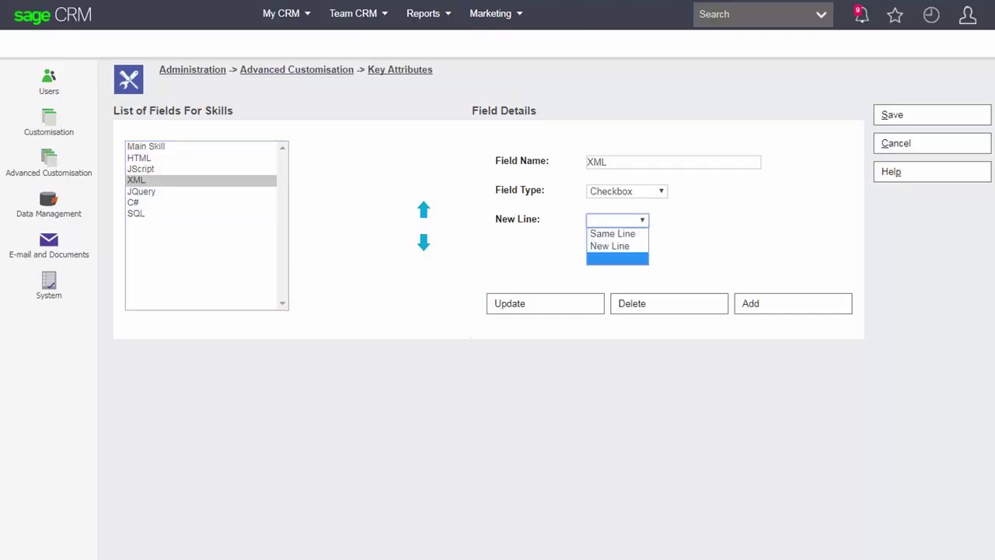
click(610, 246)
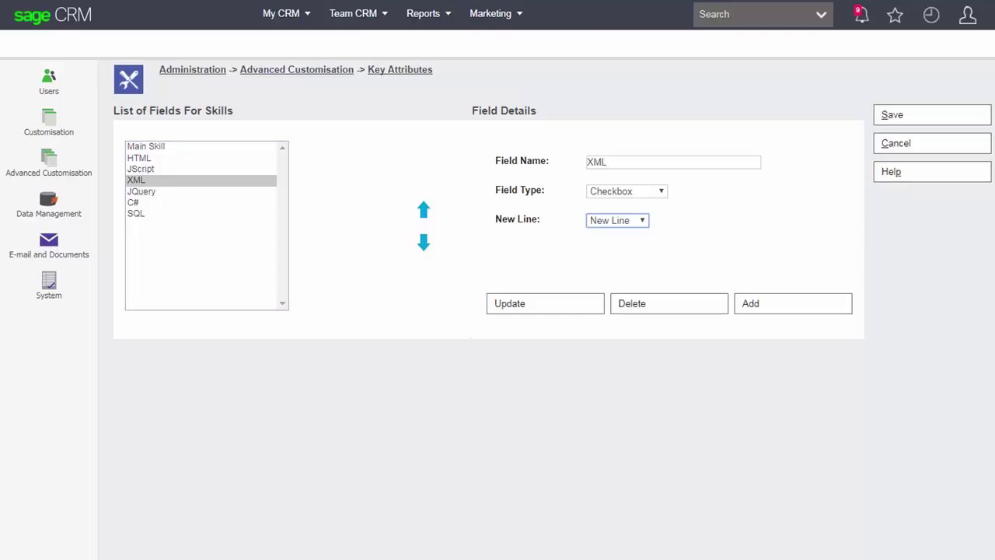
click(545, 303)
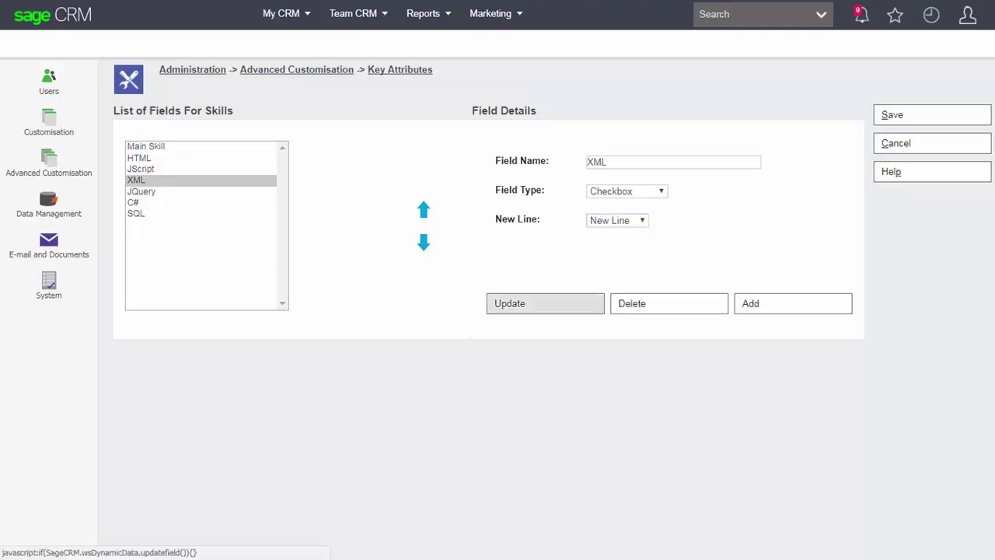